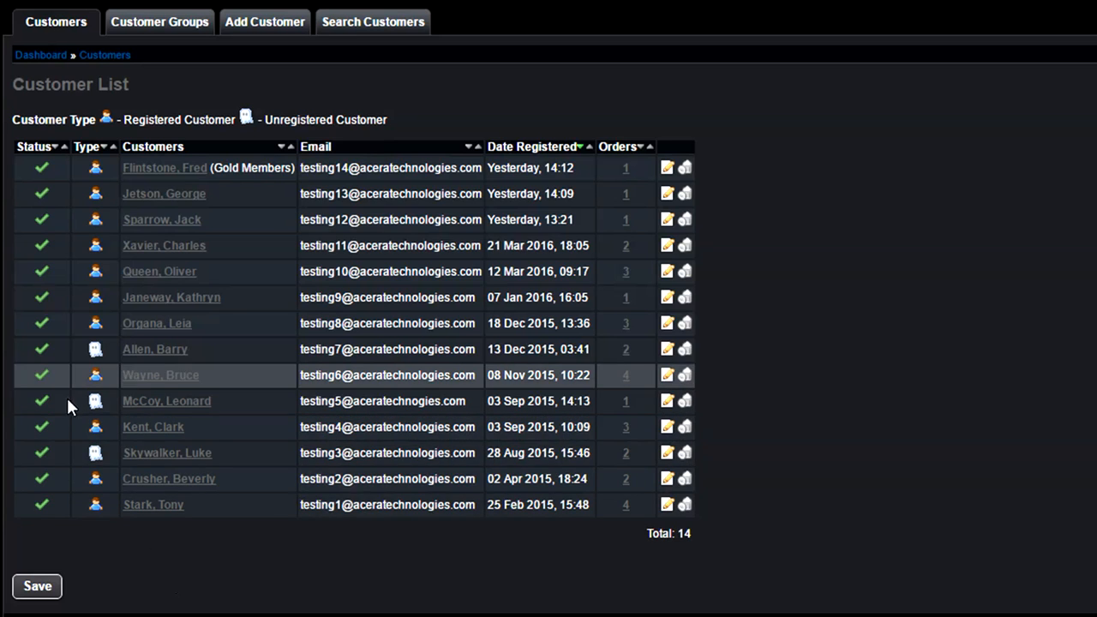
# Step: Disable the customer registered yesterday at 13:21 and enable the same customer again
pyautogui.click(41, 221)
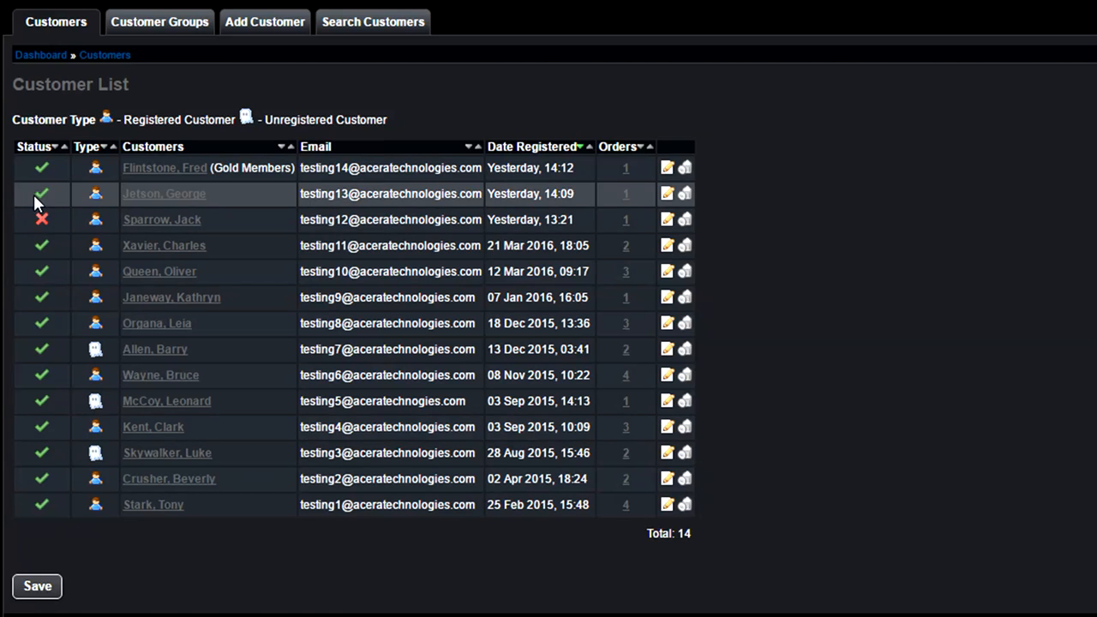
pyautogui.click(42, 220)
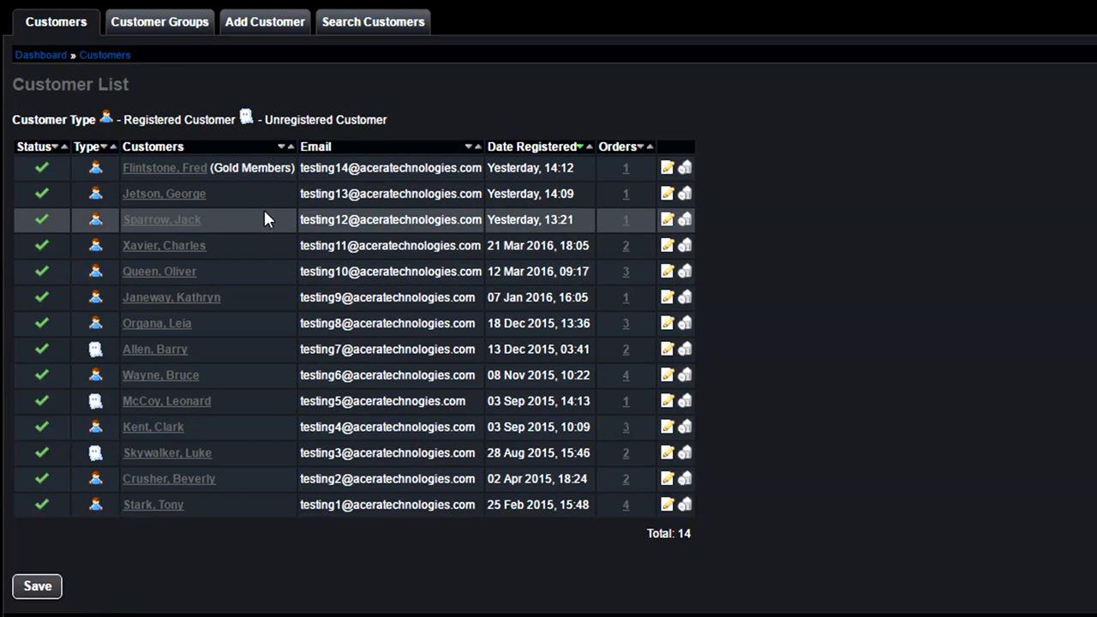
# Step: Sort the customer list by name descending and ascending, and by registration date oldest first and newest first
pyautogui.click(282, 148)
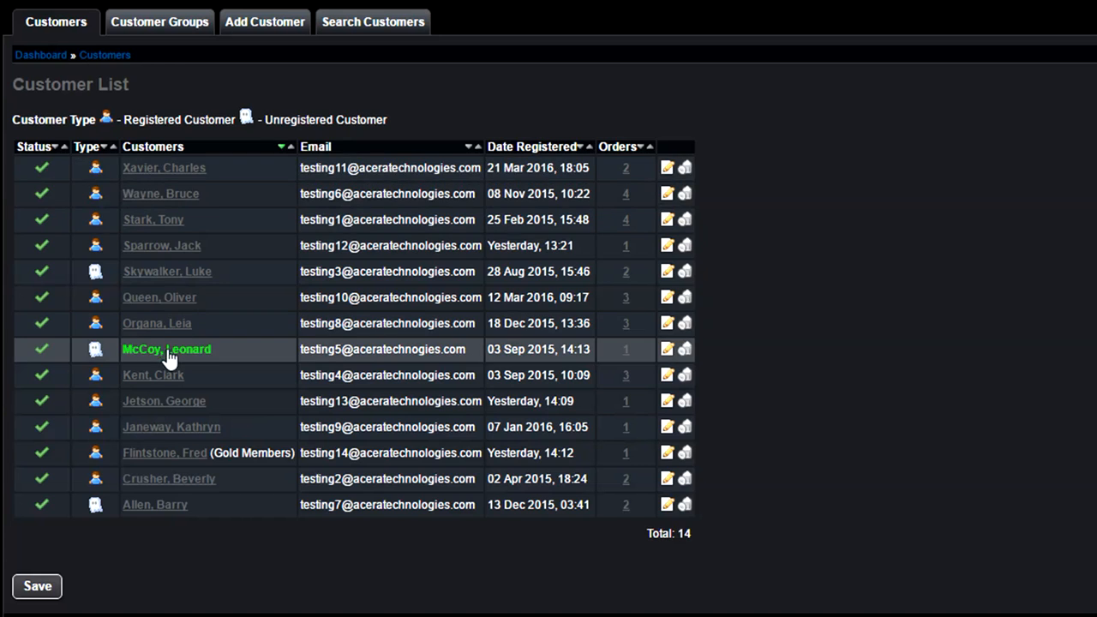
pyautogui.click(292, 149)
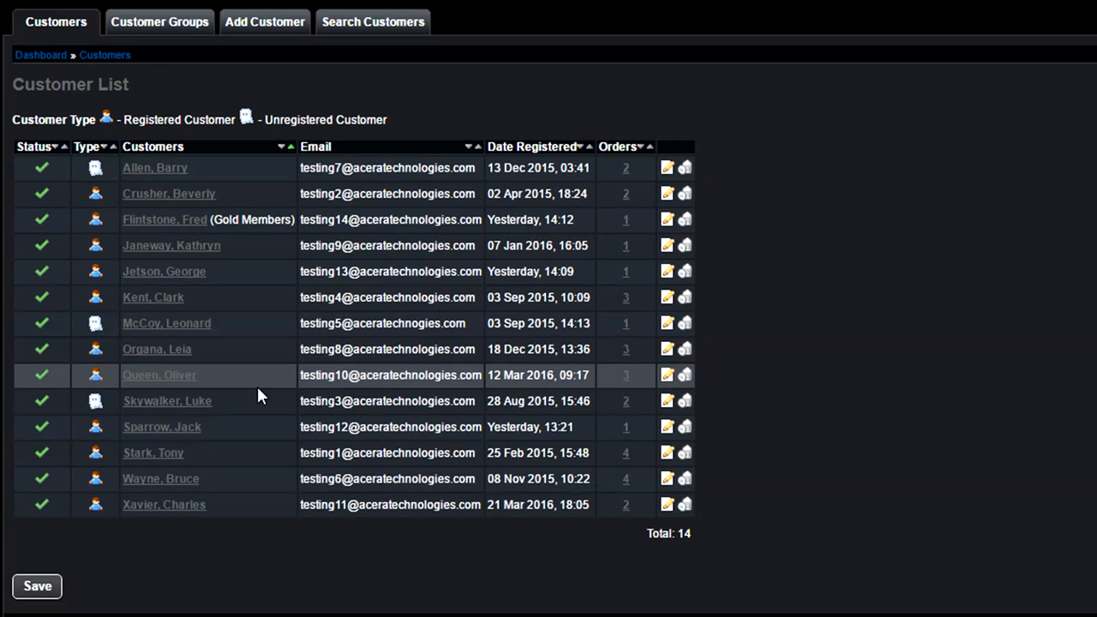
pyautogui.click(588, 147)
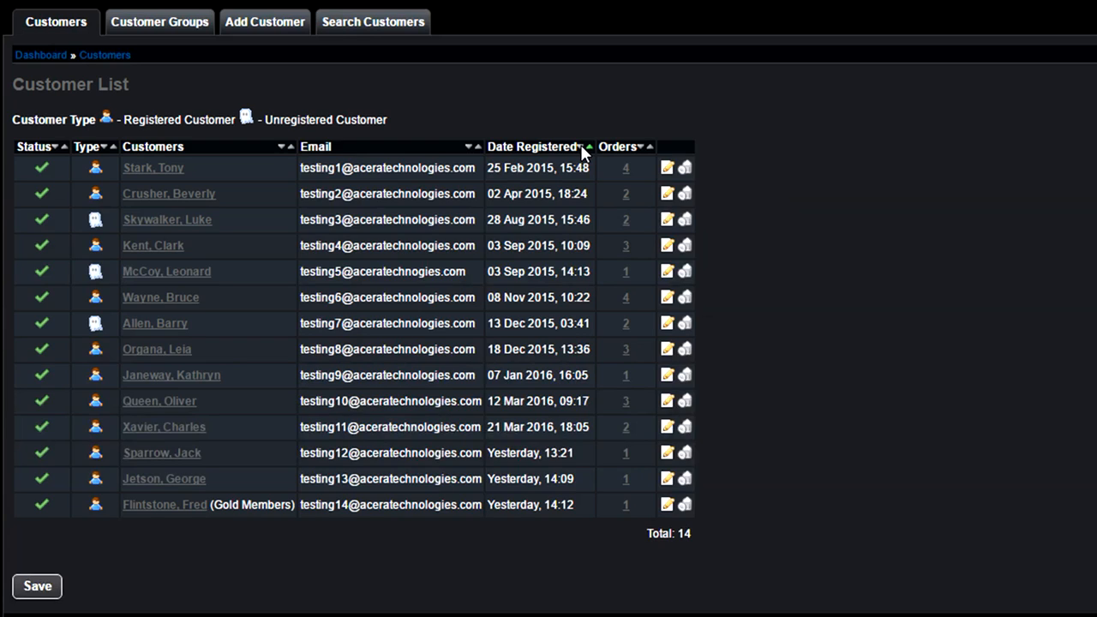
pyautogui.click(580, 146)
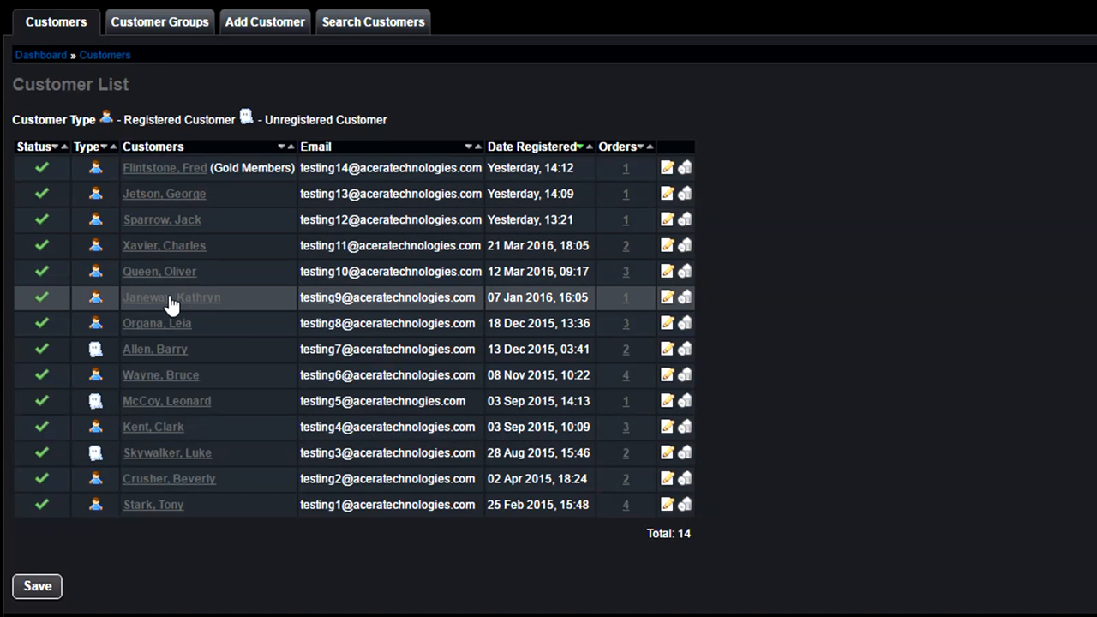
# Step: Review the general details and default delivery address of the customer registered 13 Dec 2015, and return to the customer list
pyautogui.click(180, 357)
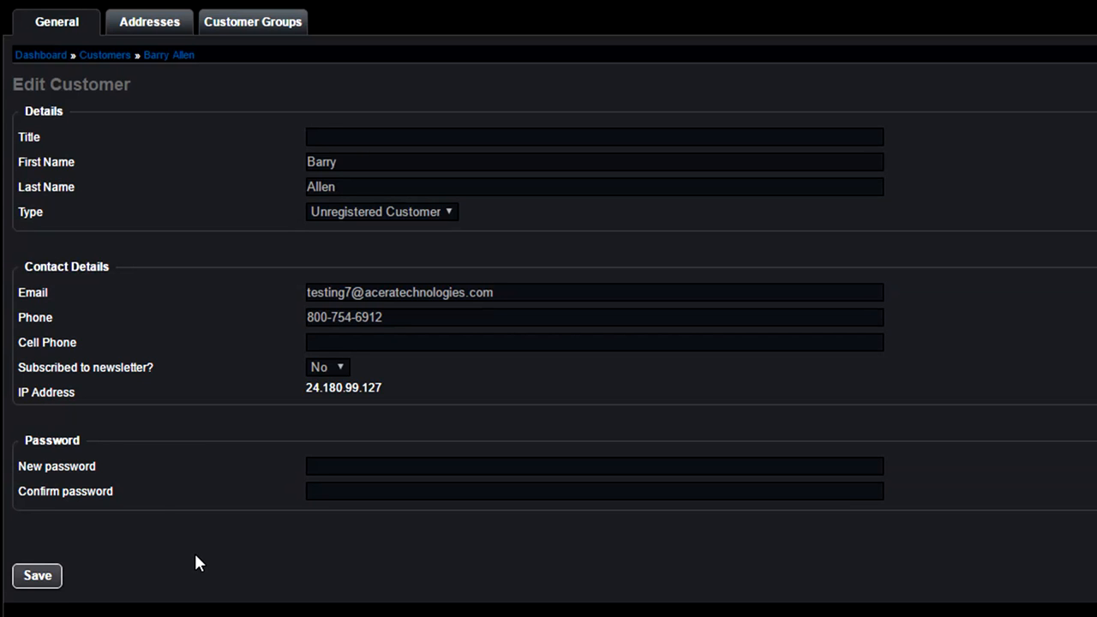
pyautogui.click(157, 21)
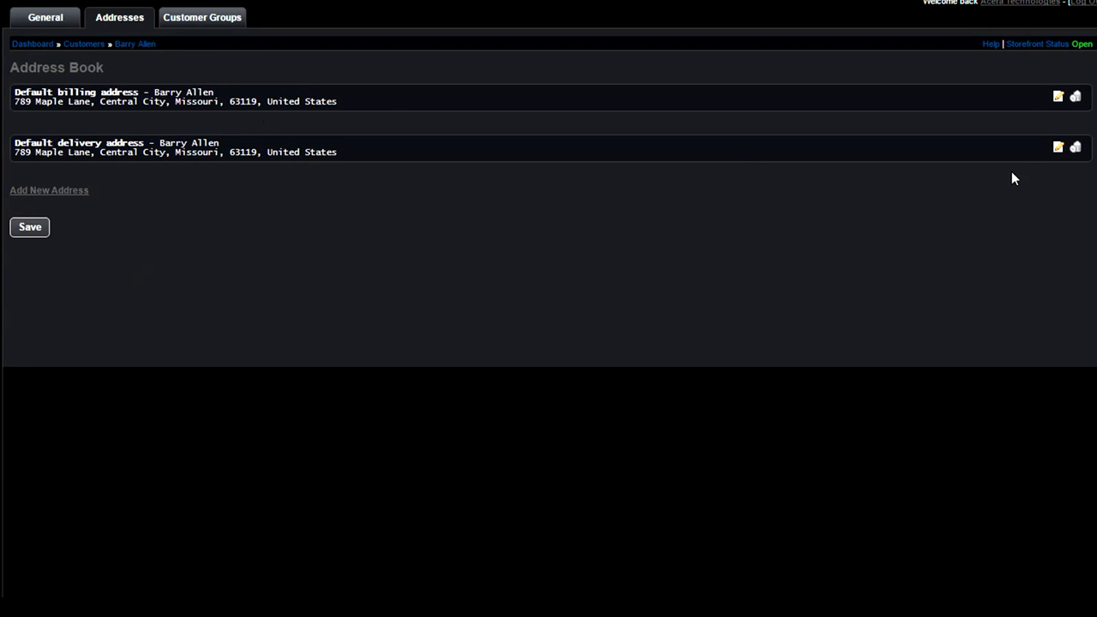
pyautogui.click(1059, 148)
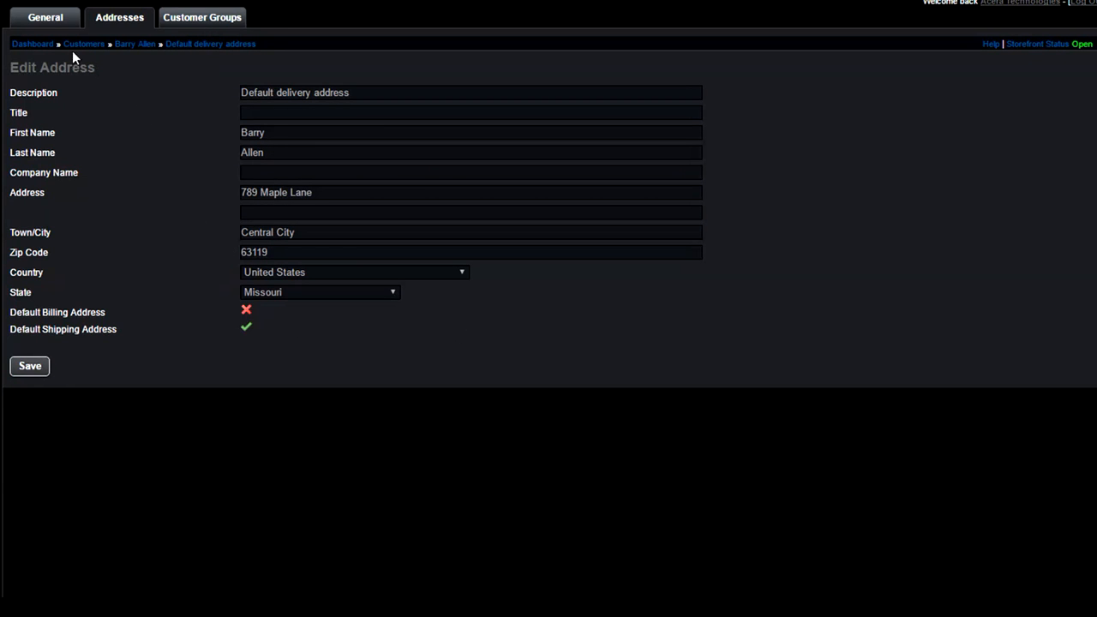
pyautogui.click(49, 19)
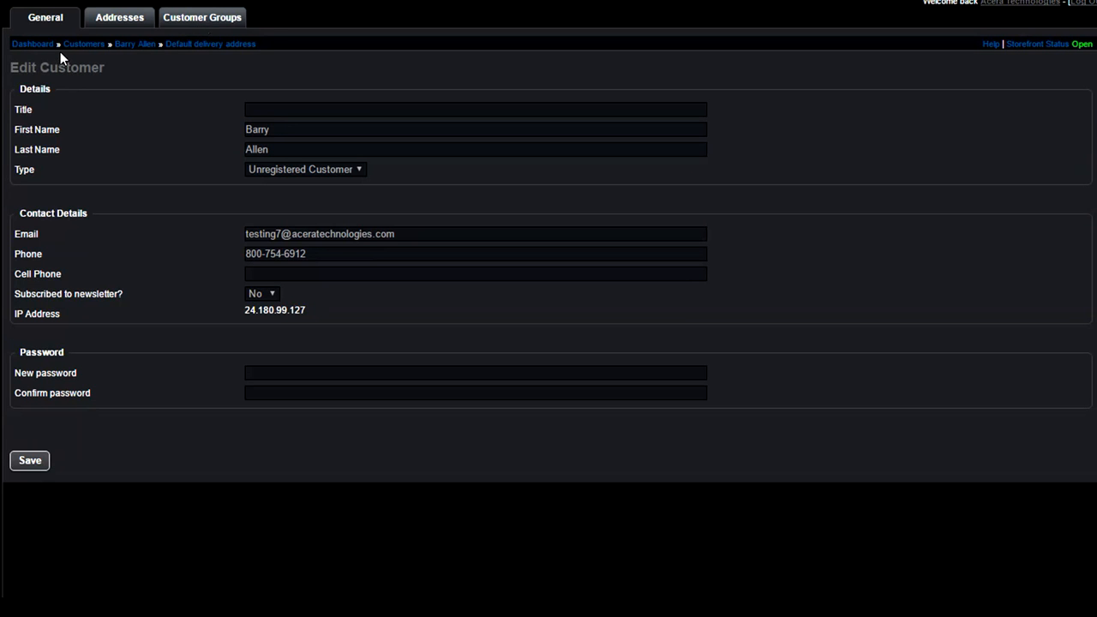
pyautogui.click(93, 44)
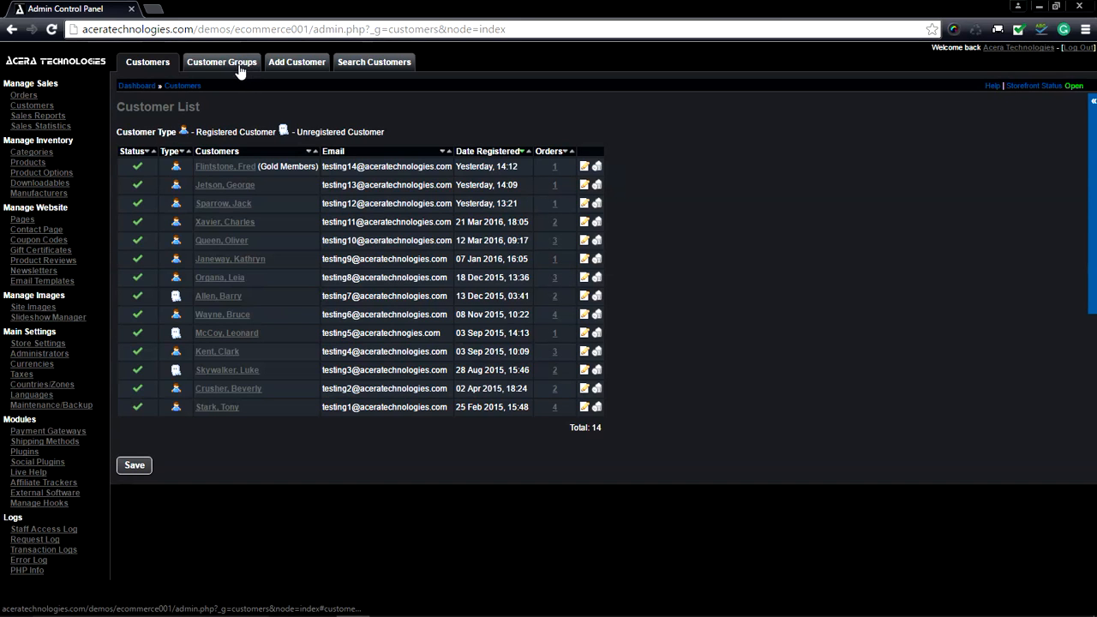
# Step: Review the available customer groups and the group creation form, and return to the customer list
pyautogui.click(247, 65)
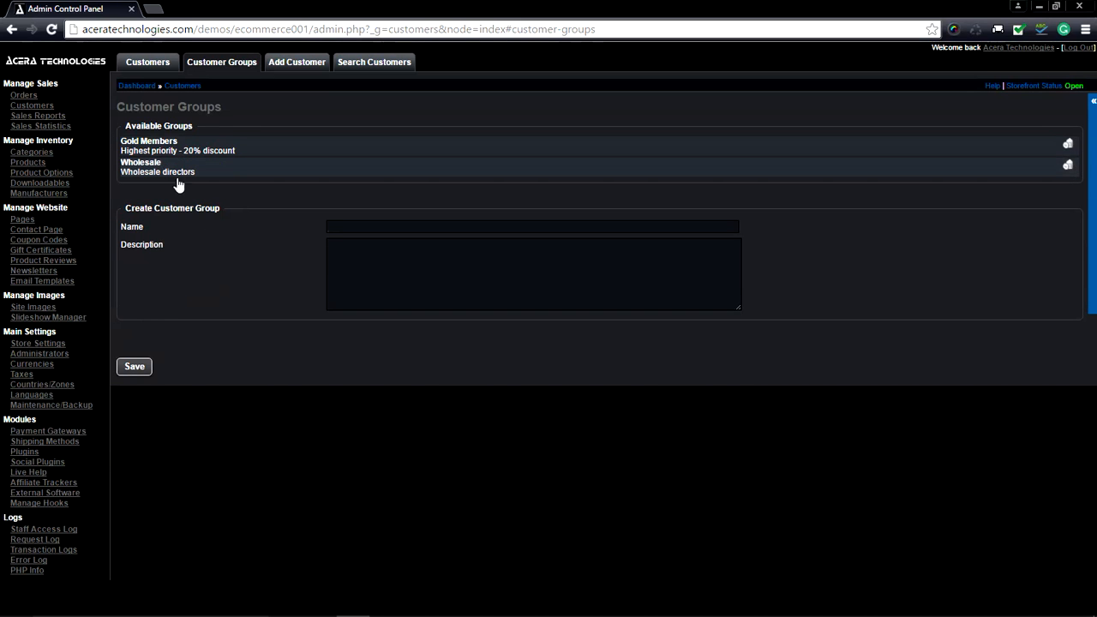
pyautogui.click(415, 224)
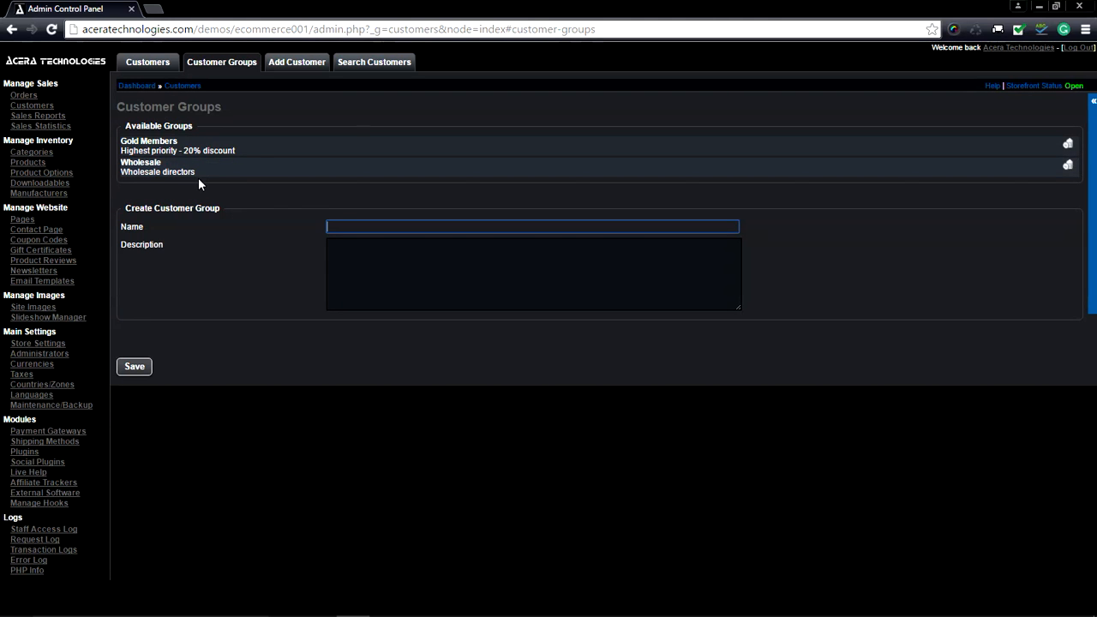
pyautogui.click(150, 64)
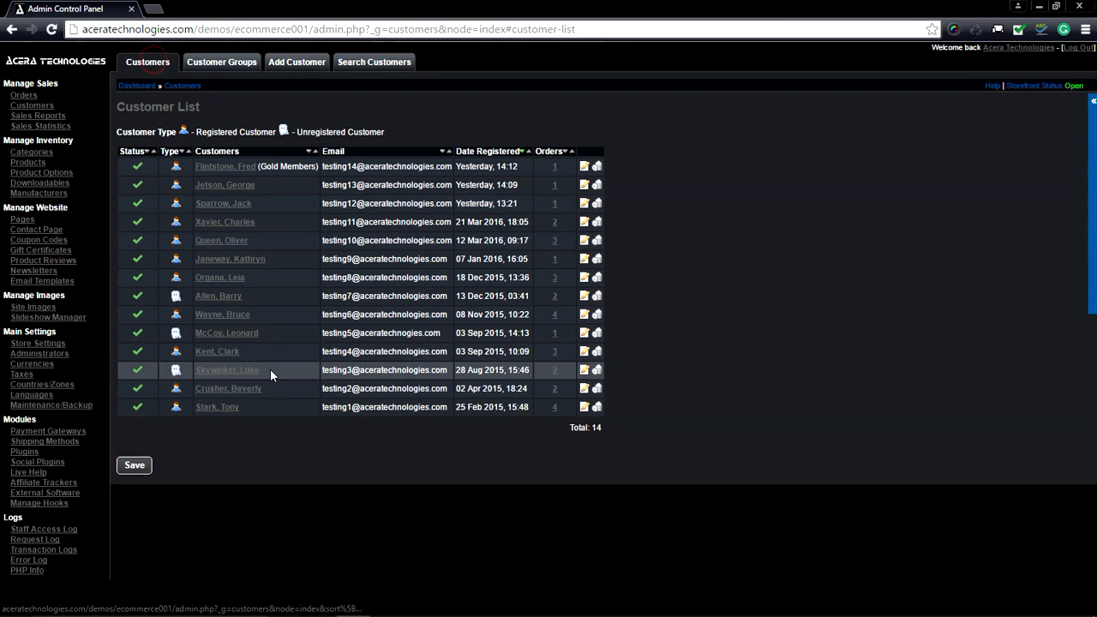
# Step: Try adding a Wholesale group membership to the customer registered 13 Dec 2015, and return to the customer list without saving
pyautogui.click(230, 305)
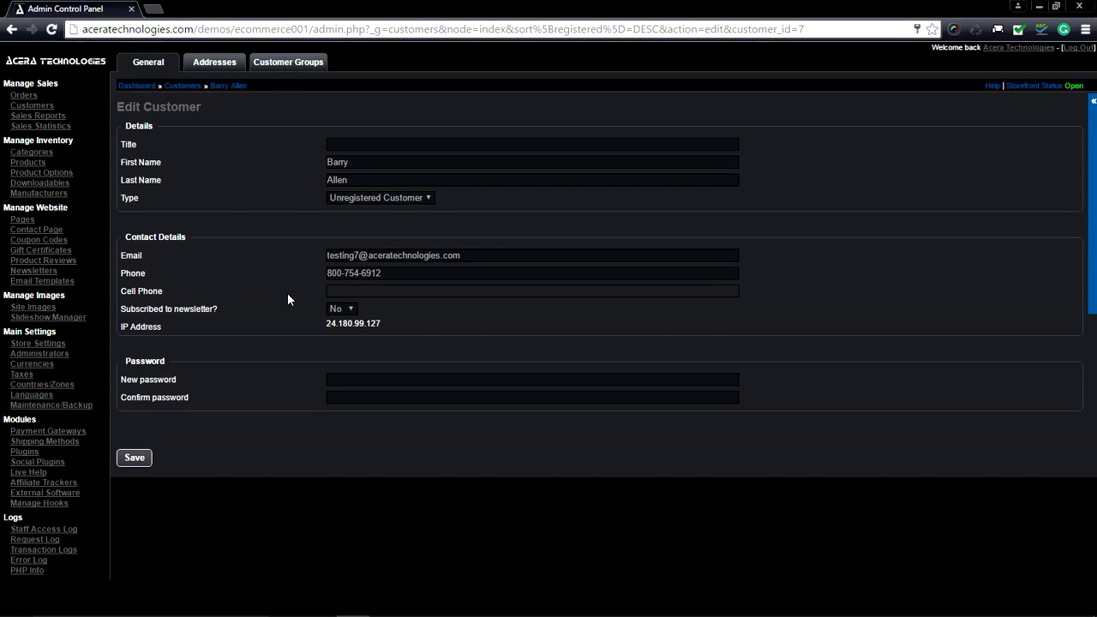
pyautogui.click(298, 61)
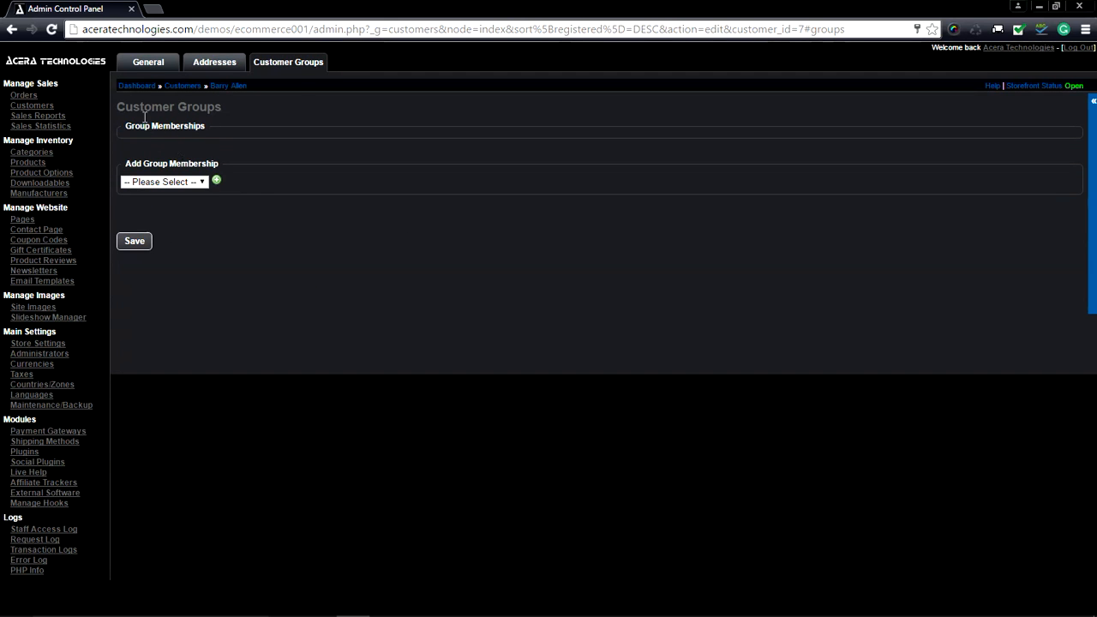
pyautogui.click(199, 182)
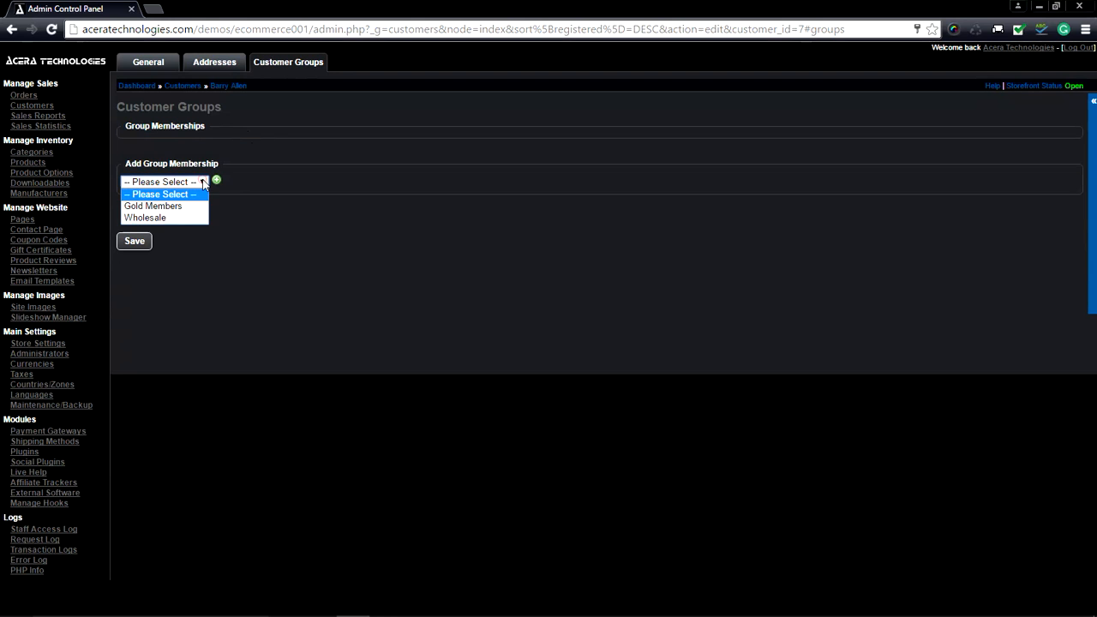
pyautogui.click(159, 217)
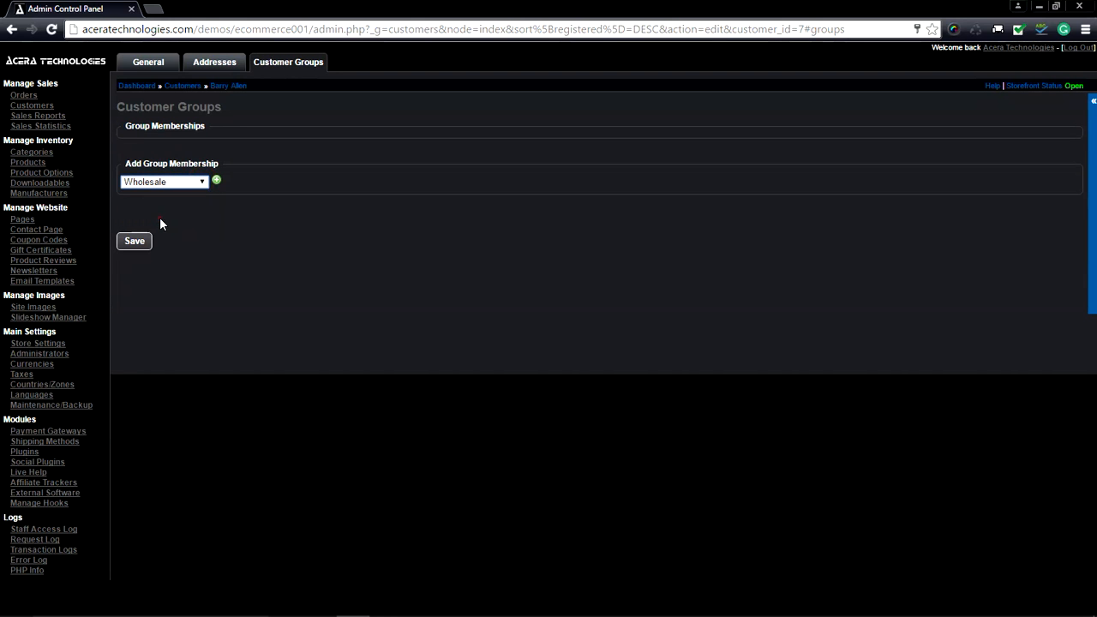
pyautogui.click(216, 180)
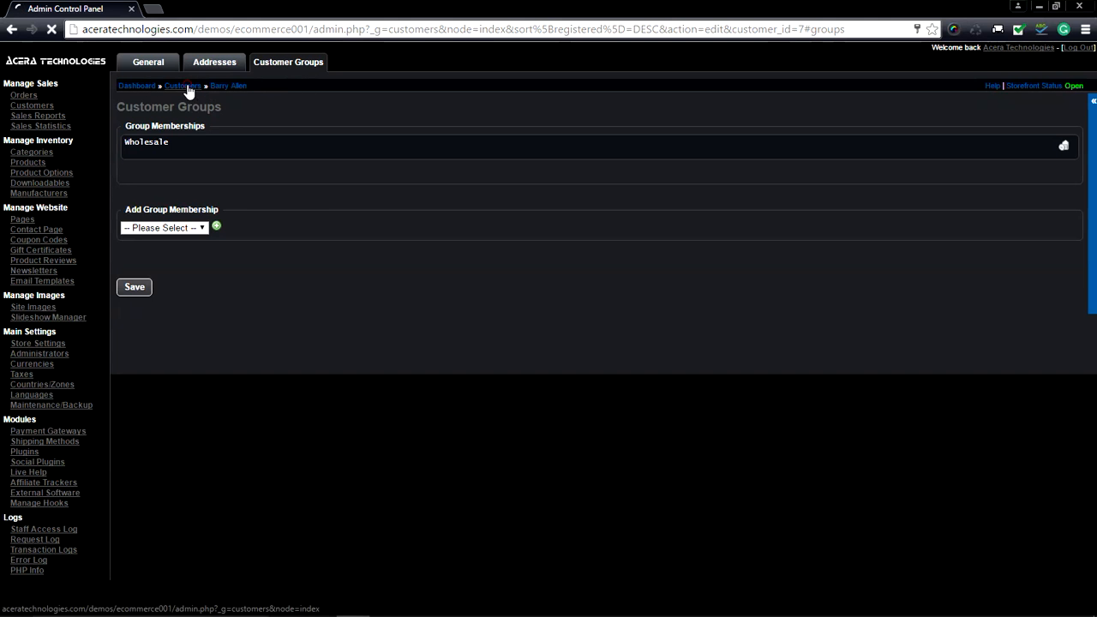
pyautogui.click(184, 86)
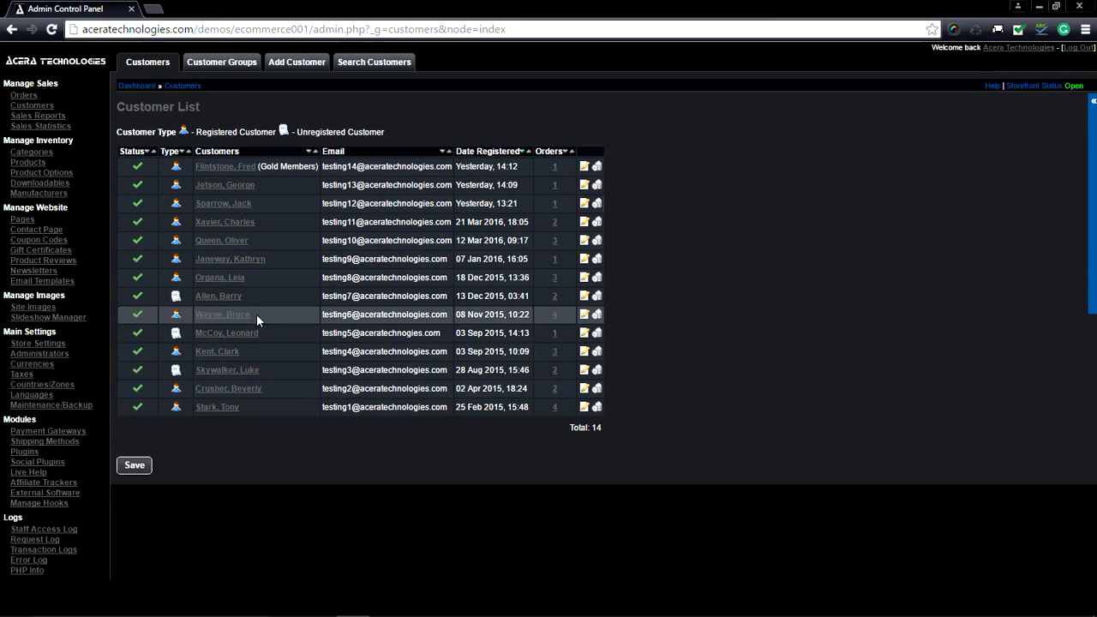
# Step: View the orders placed by the customer registered 08 Nov 2015, and return to the customer list through the dashboard
pyautogui.click(554, 316)
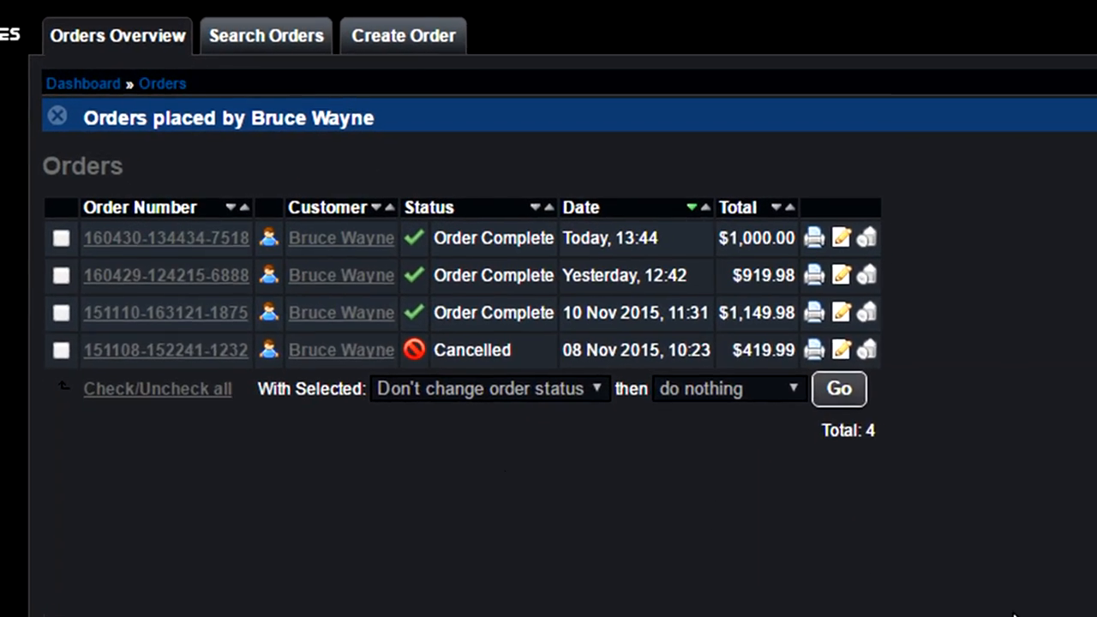
pyautogui.click(76, 83)
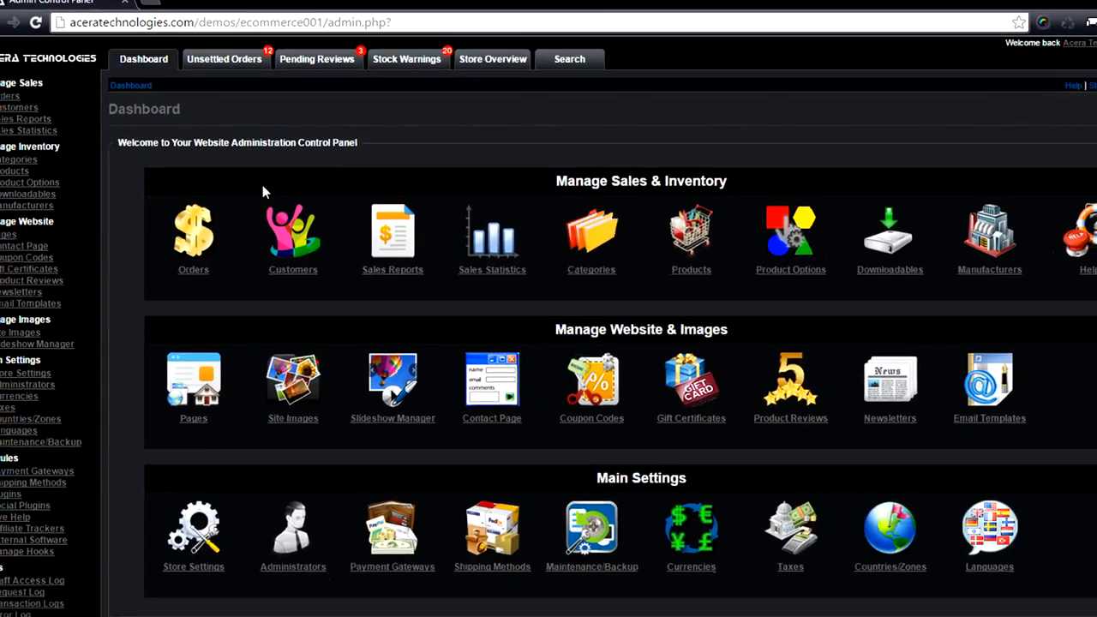
pyautogui.click(293, 229)
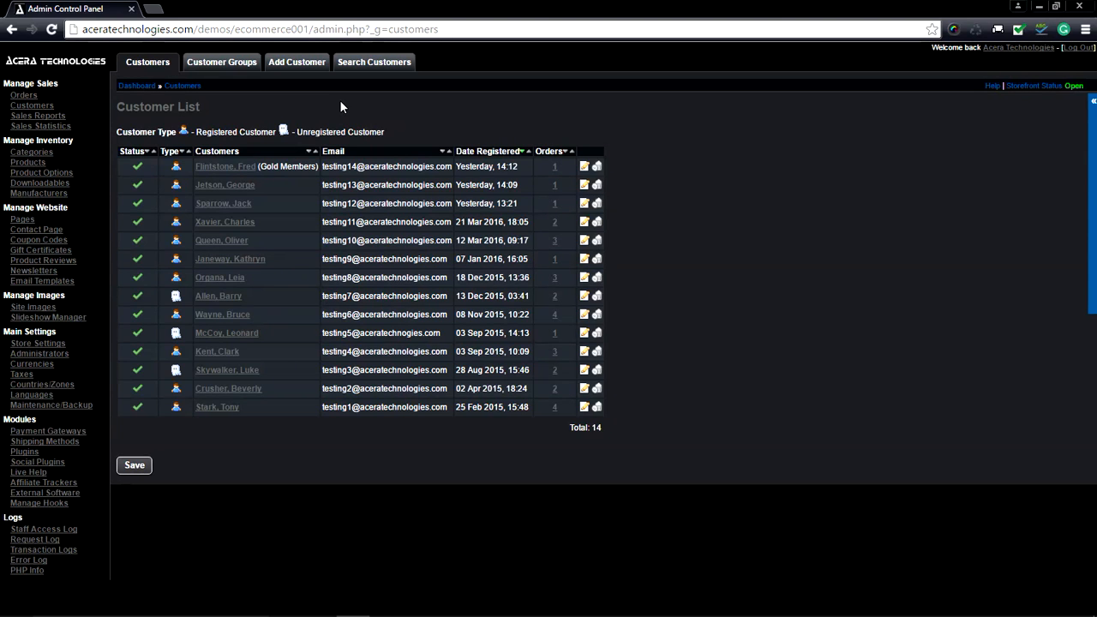
# Step: Start adding a customer and examine the general and new address fields, closing the address form without adding anything
pyautogui.click(296, 62)
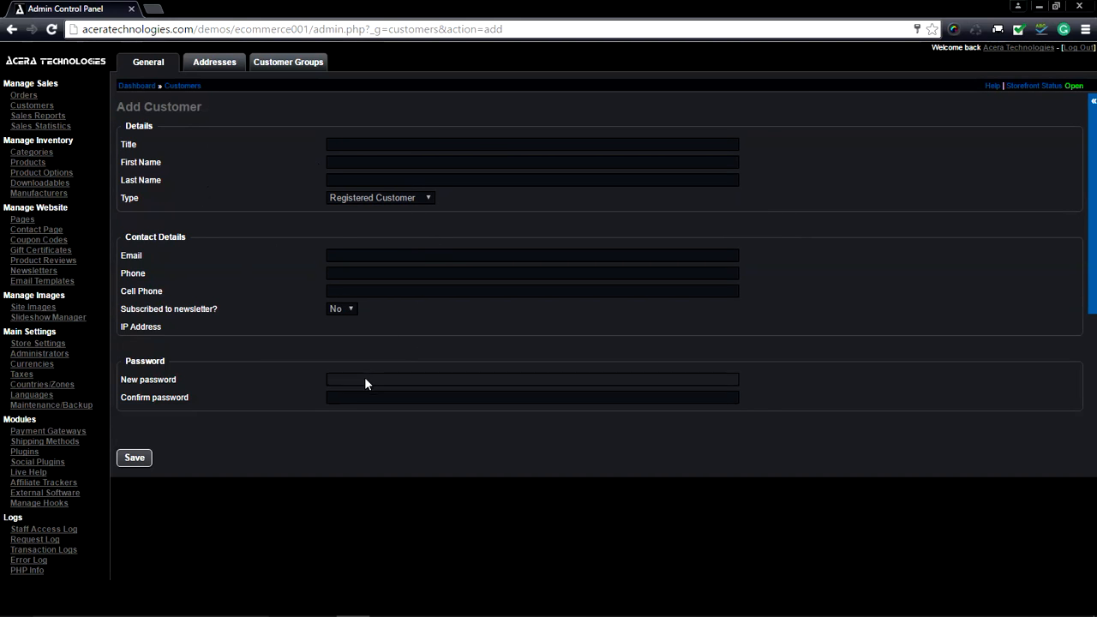
pyautogui.click(223, 65)
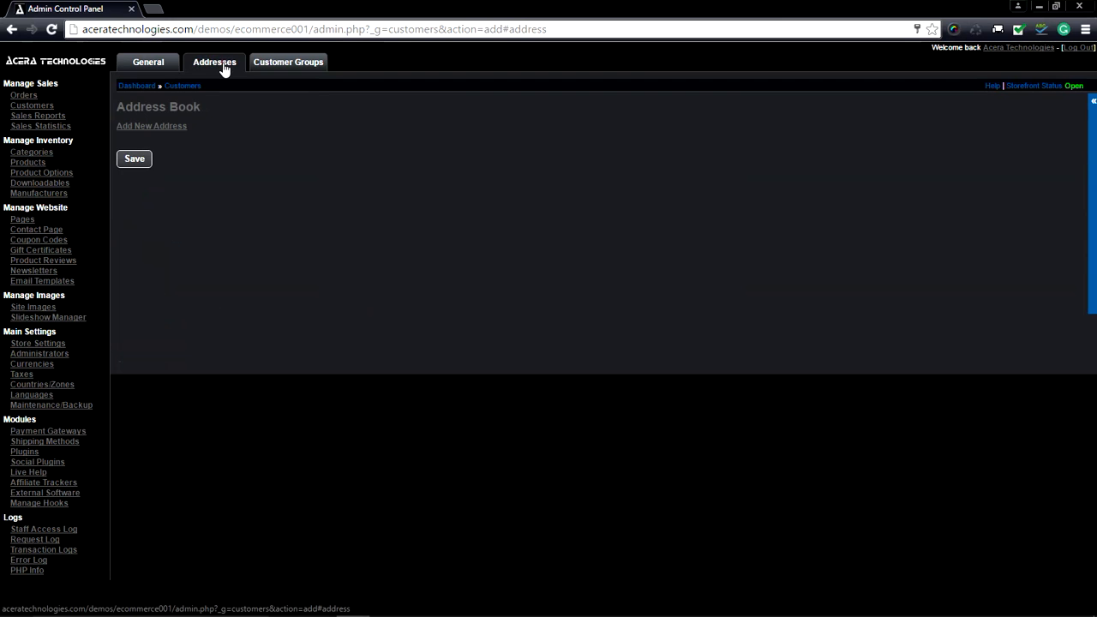
pyautogui.click(179, 127)
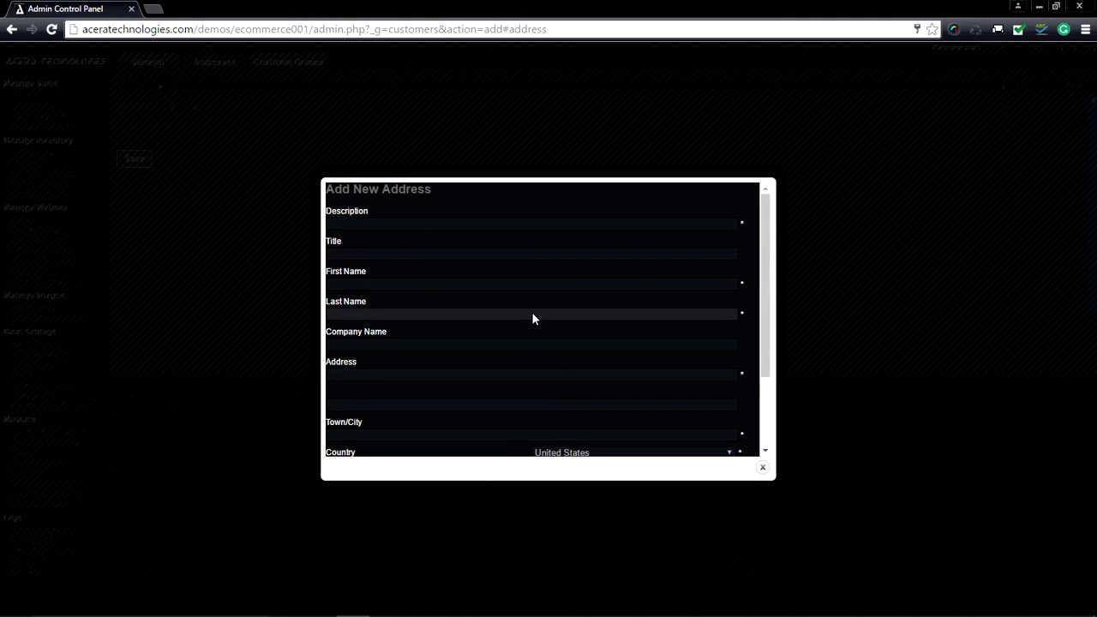
pyautogui.moveTo(761, 221); pyautogui.dragTo(762, 289)
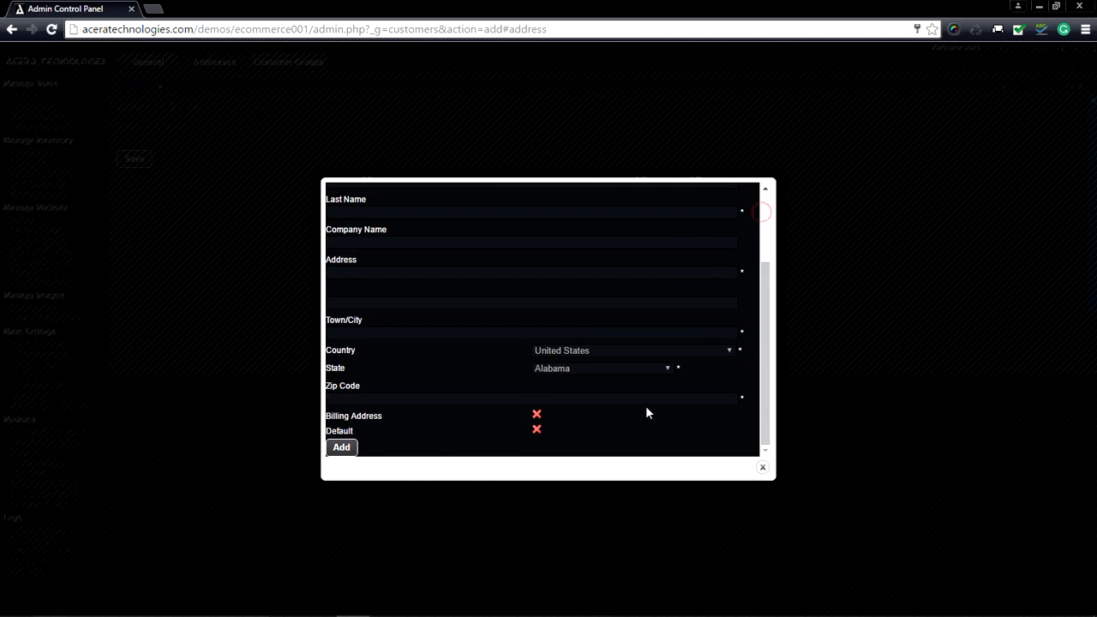
pyautogui.click(764, 468)
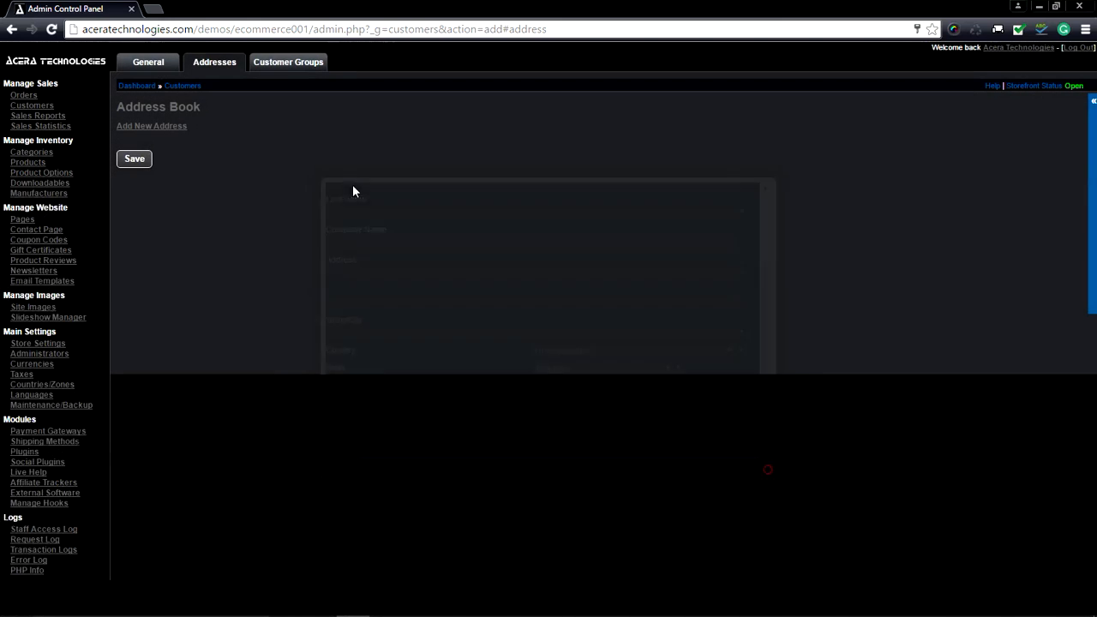
# Step: Check the group membership options for the new customer, and return to the customer list without saving
pyautogui.click(298, 64)
pyautogui.click(194, 183)
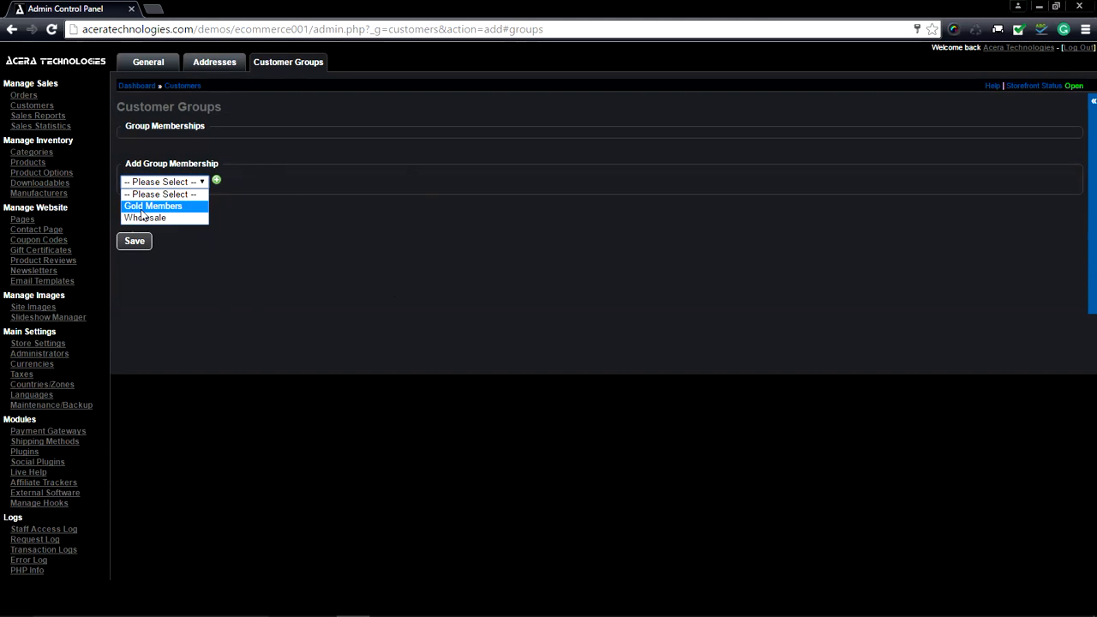
pyautogui.click(186, 87)
pyautogui.click(185, 85)
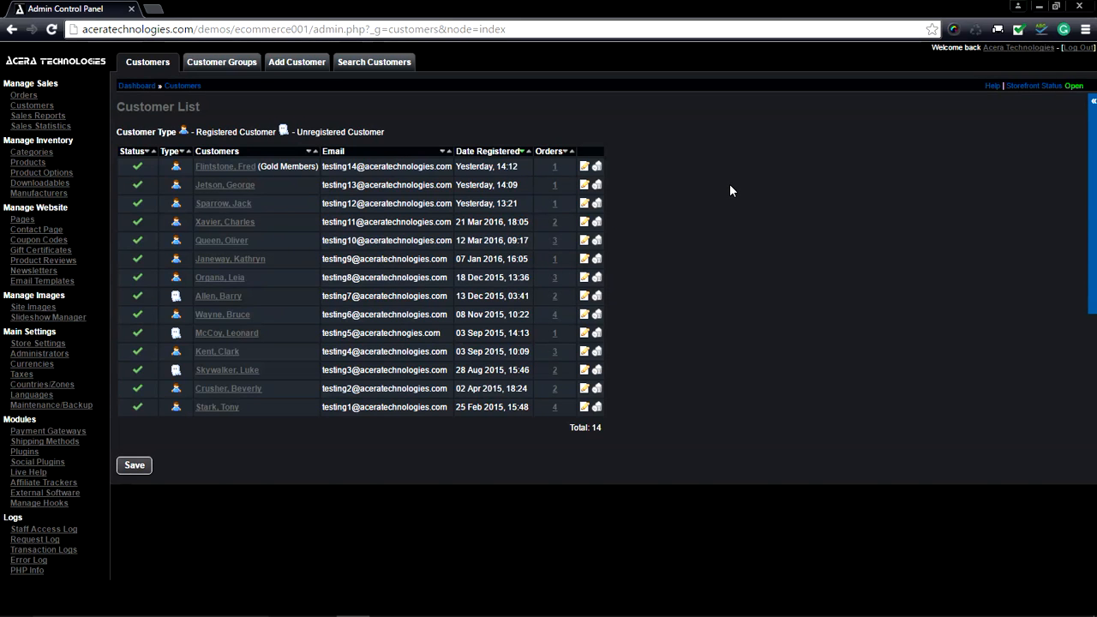
# Step: Show the customer, product and order search boxes and collapse them, trying both ways of revealing them
pyautogui.click(388, 64)
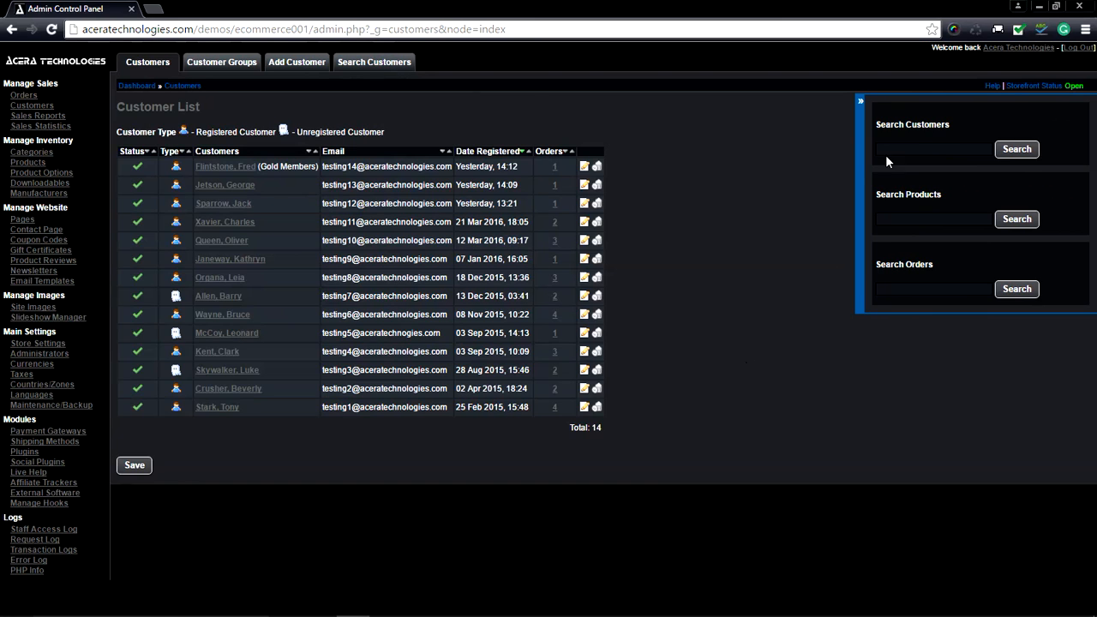
pyautogui.click(860, 105)
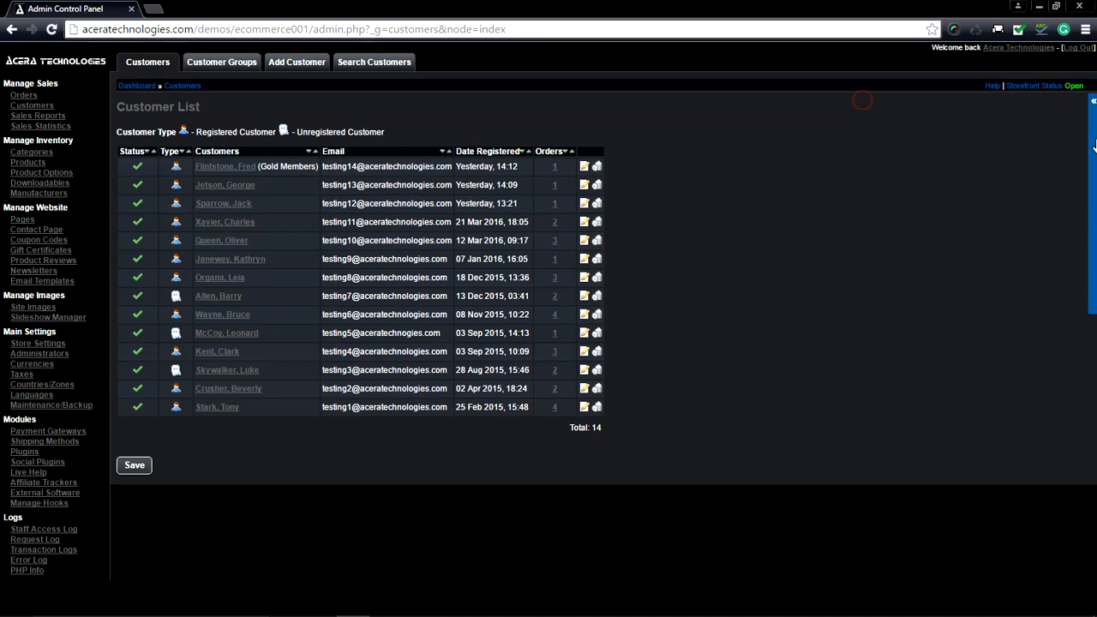
pyautogui.click(1088, 103)
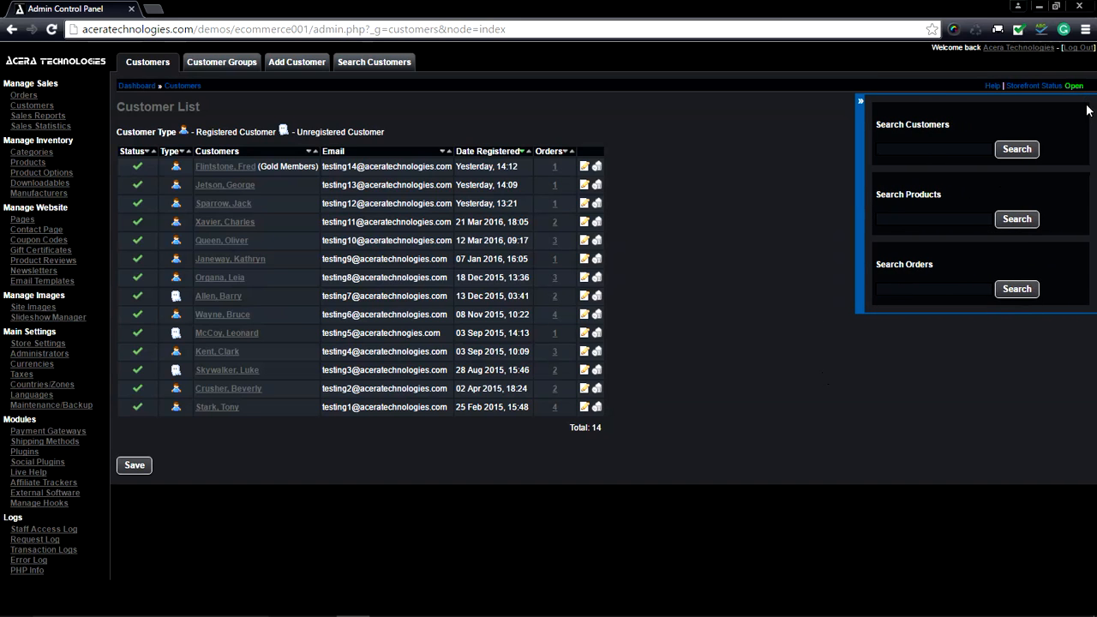
pyautogui.click(859, 101)
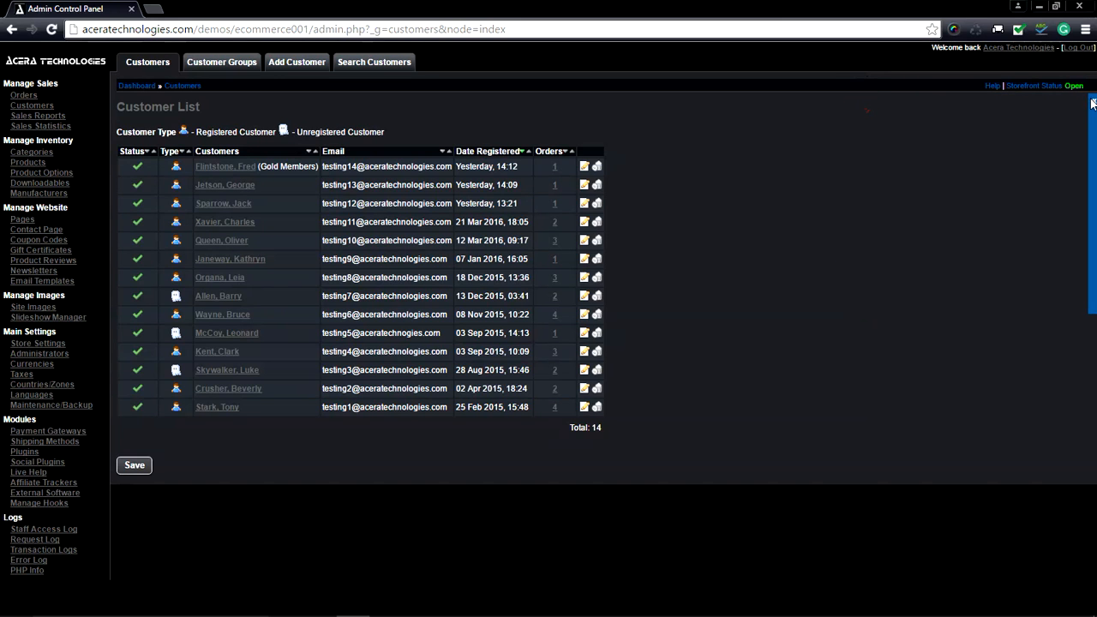
# Step: Search for a customer by last name, open the suggested customer's record, and return to the customer list
pyautogui.click(1092, 103)
pyautogui.click(924, 150)
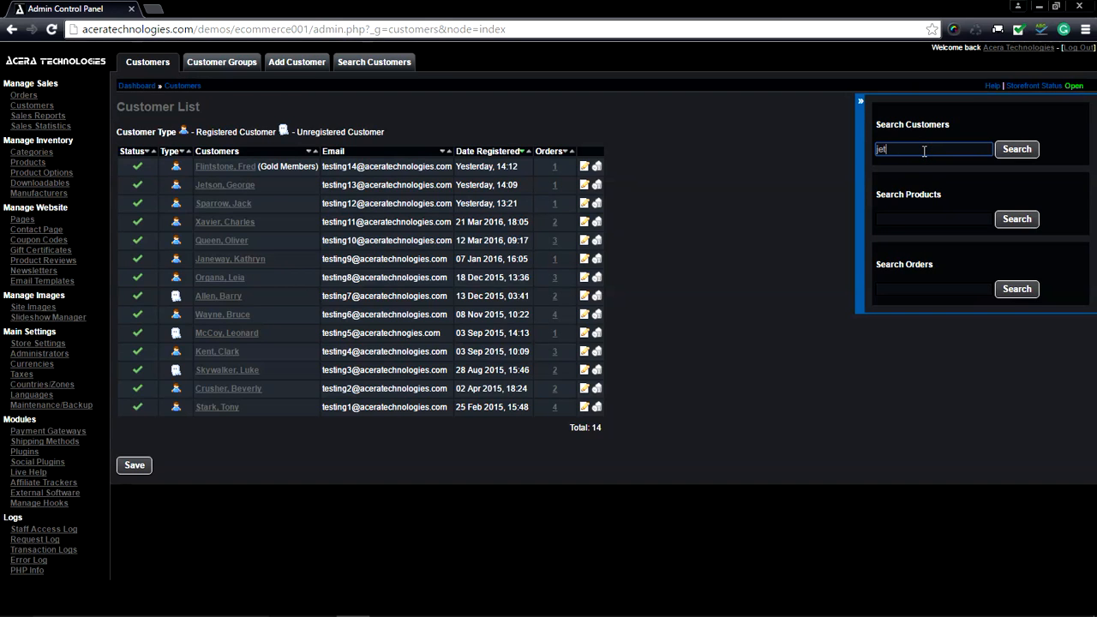
pyautogui.write('jetson')
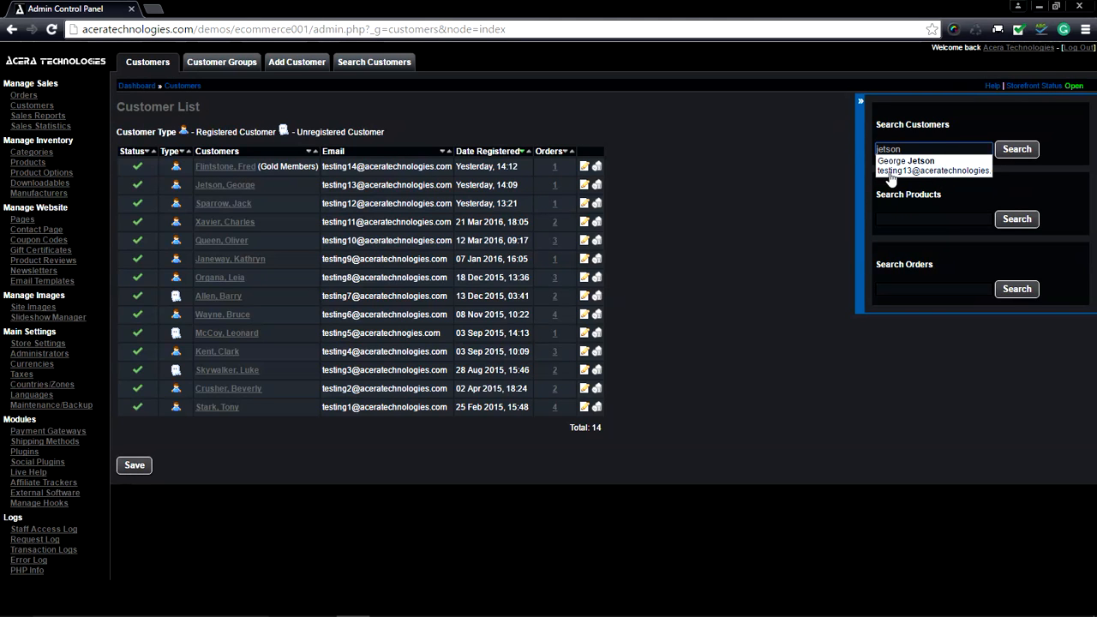
pyautogui.click(942, 167)
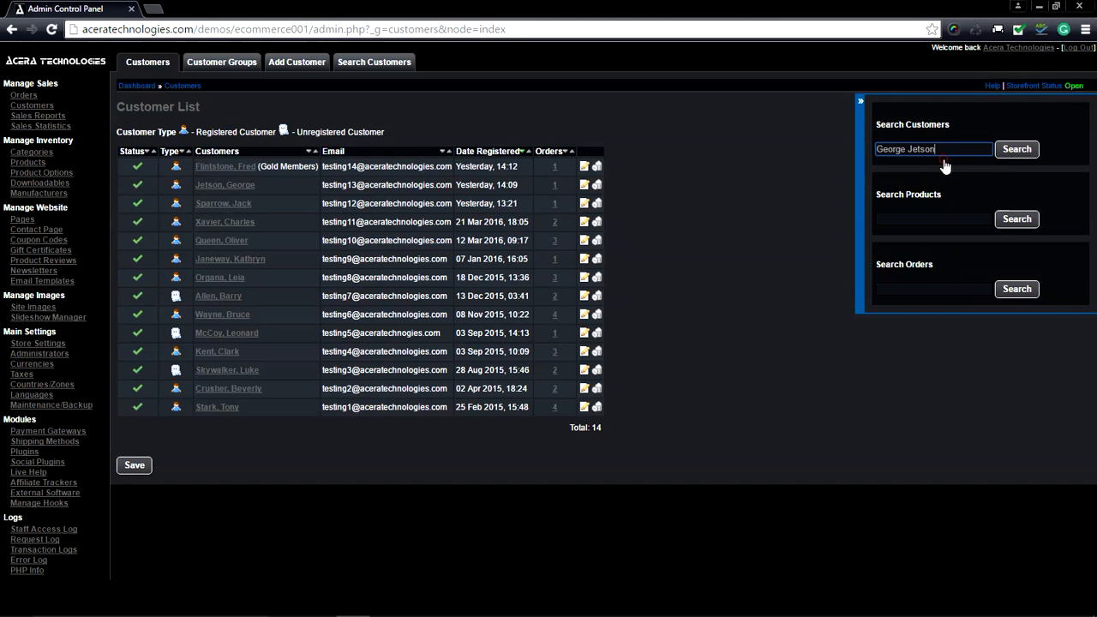
pyautogui.click(1030, 150)
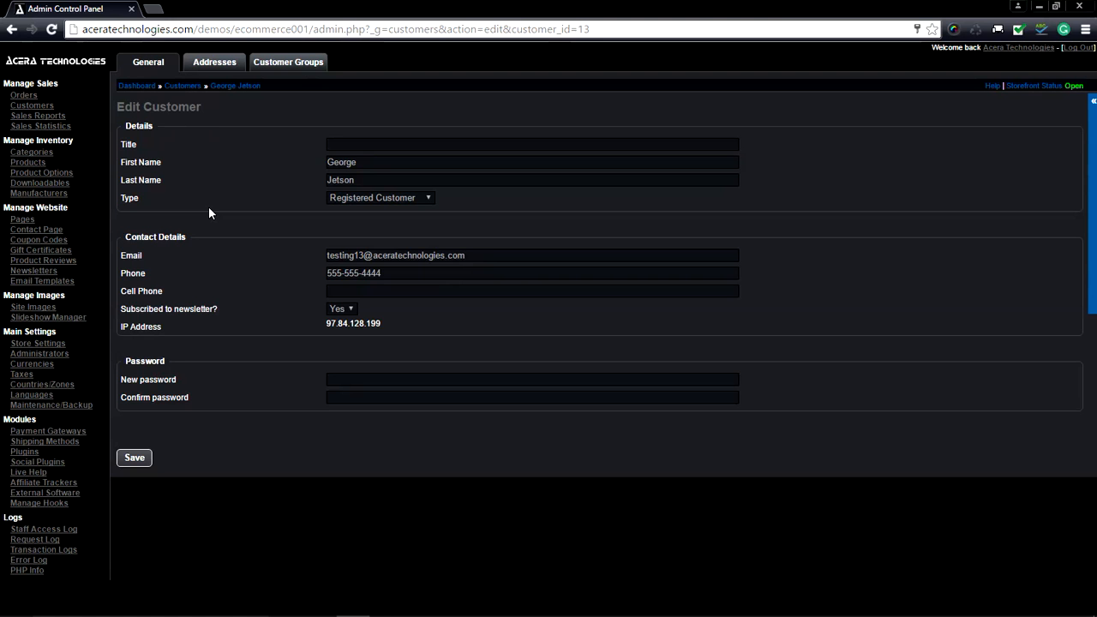
pyautogui.click(186, 88)
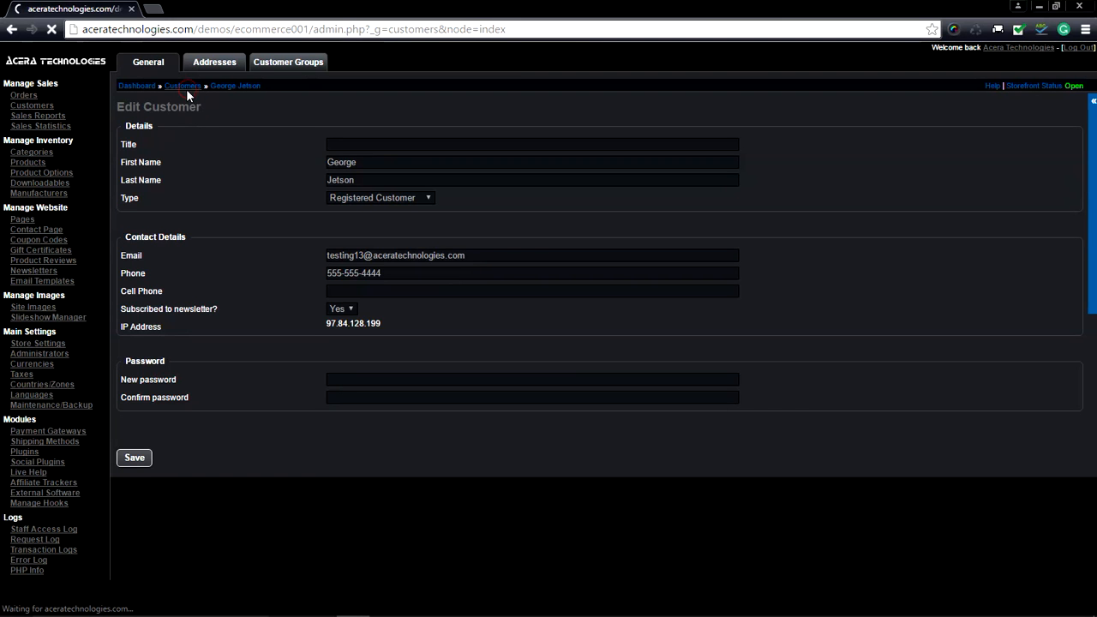